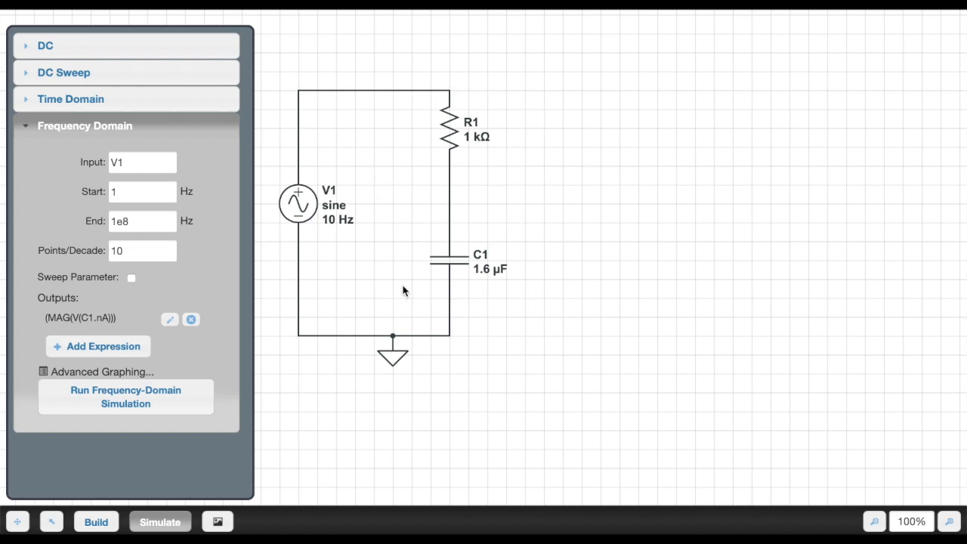
Step: Run the frequency sweep, read 705.2 mV on the capacitor curve at 100 Hz, then close the plot
left_click(141, 402)
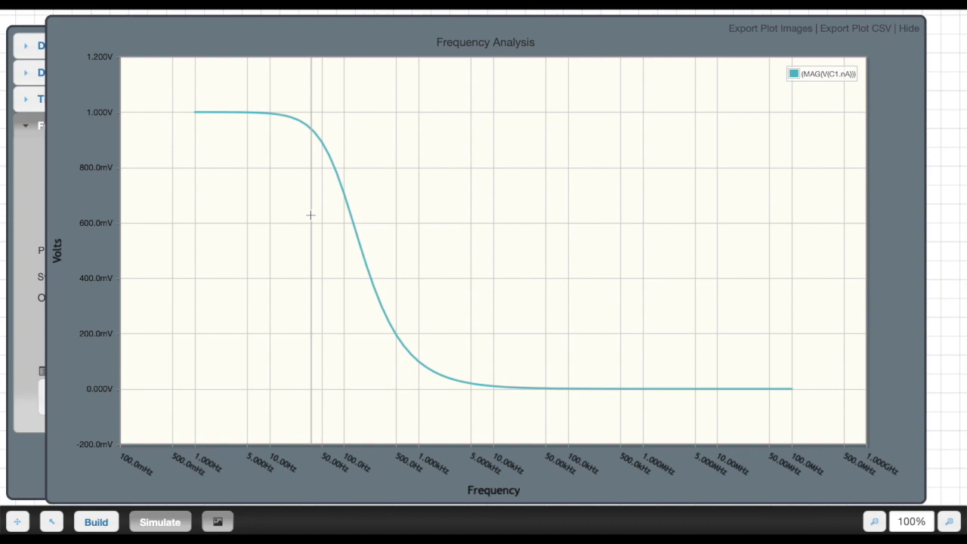
mouse_move(345, 195)
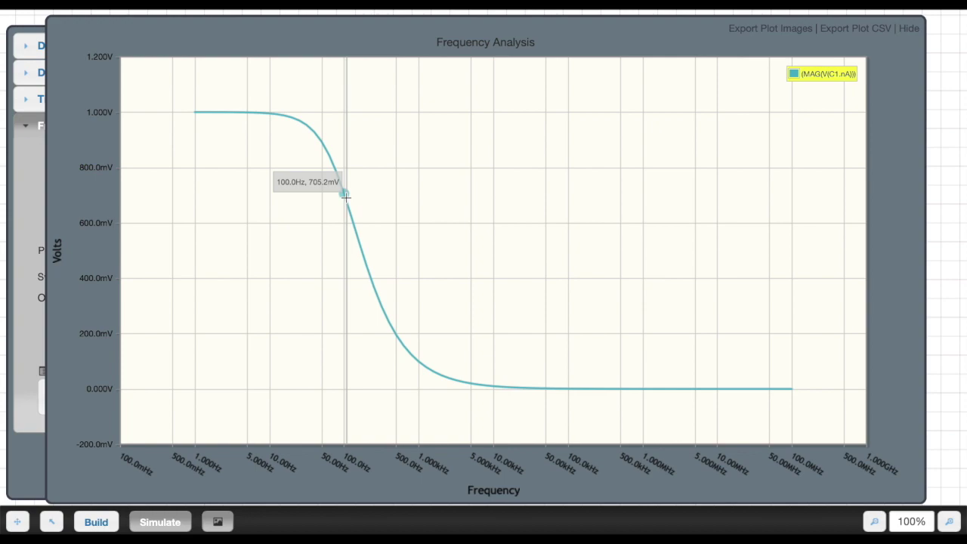
left_click(909, 30)
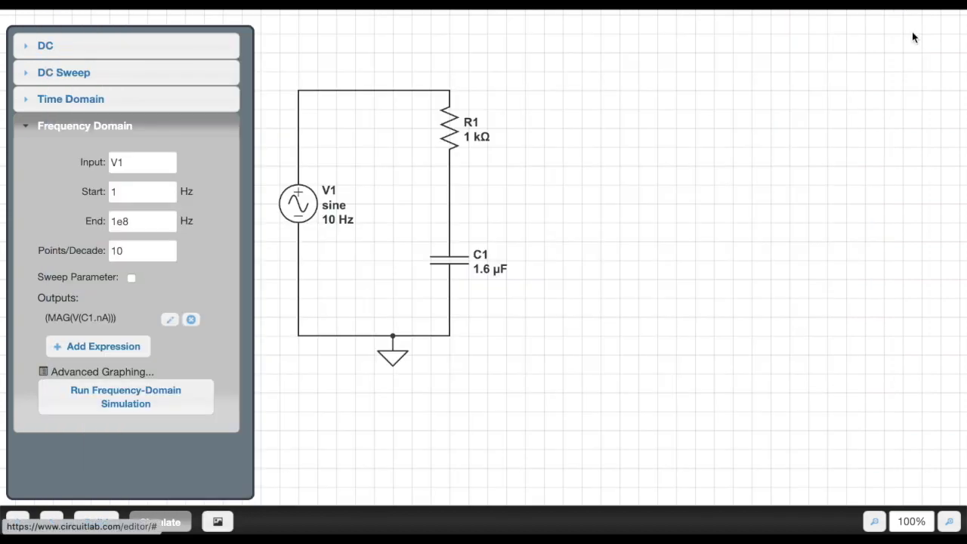
Step: Remove the source and capacitor voltage outputs from the time-domain settings
left_click(164, 99)
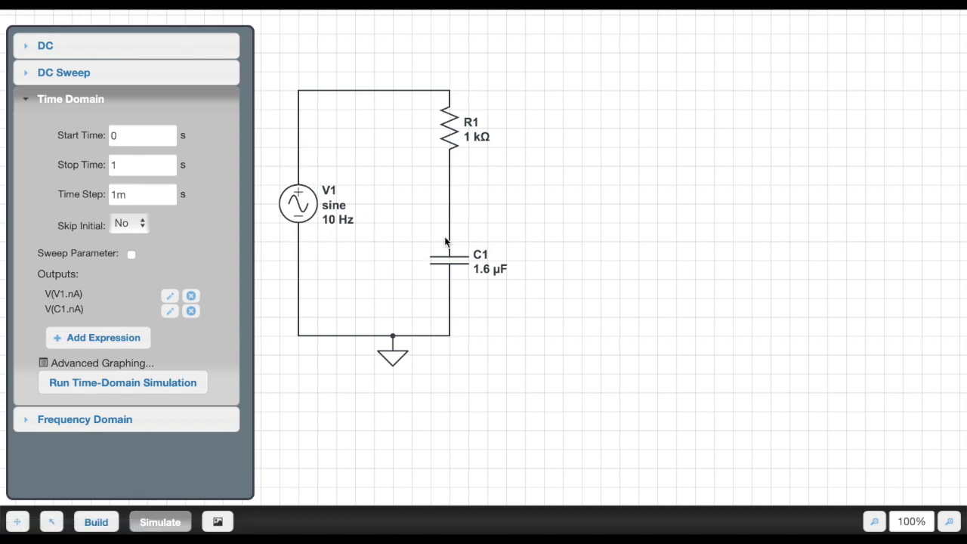
left_click(191, 296)
left_click(191, 296)
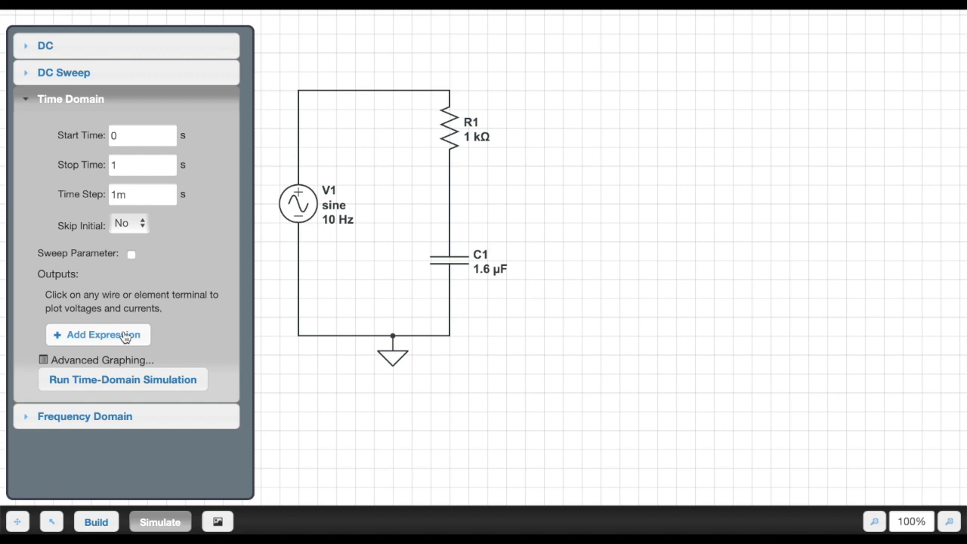
Step: Check source V1's amplitude setting without changing it, then return to the simulation settings
double_click(305, 211)
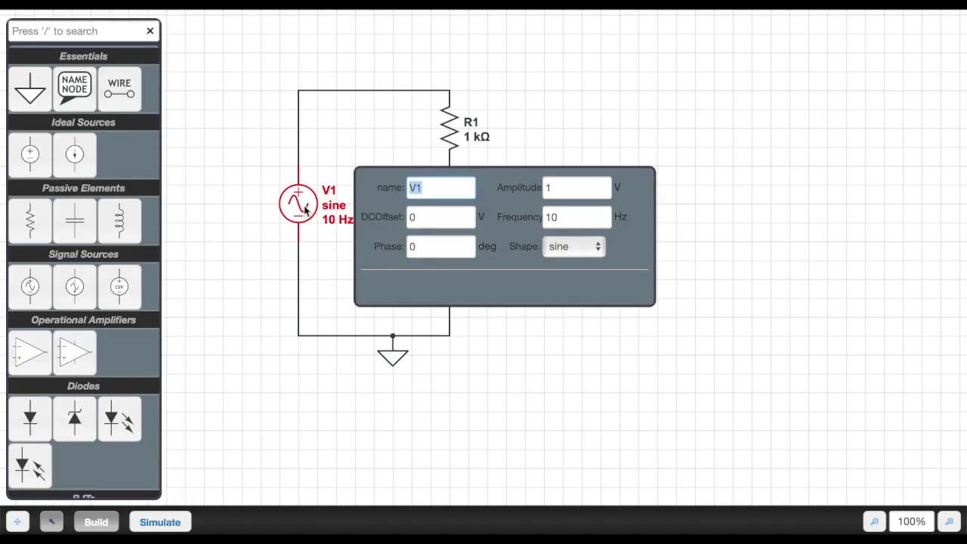
left_click(596, 185)
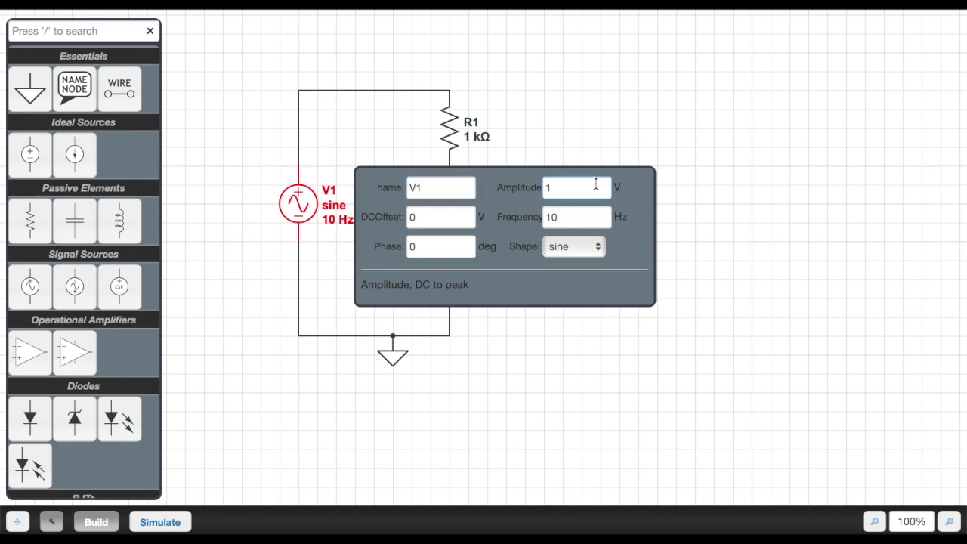
left_click(568, 418)
left_click(168, 527)
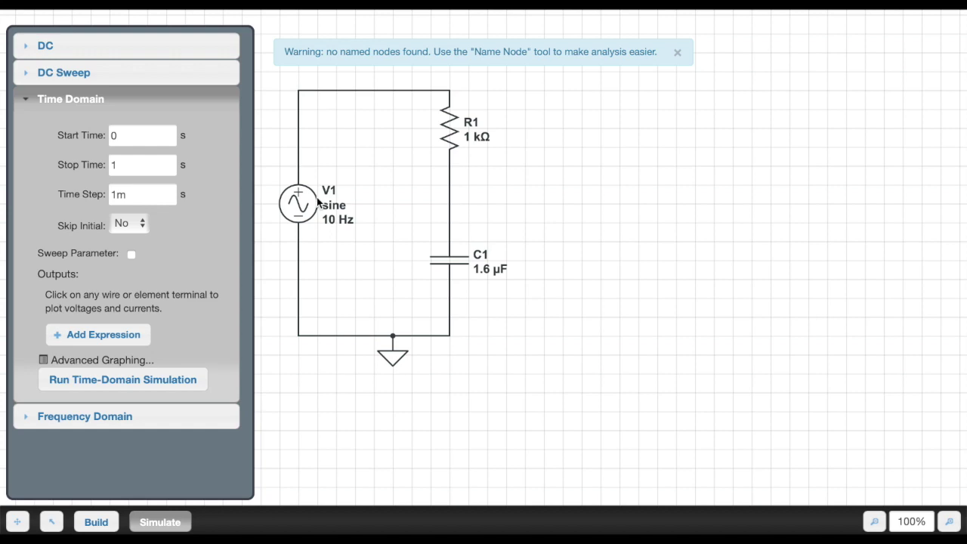
Step: Add V(V1.nA) as a time-domain output, dropping the I(V1.nA) current row
left_click(98, 334)
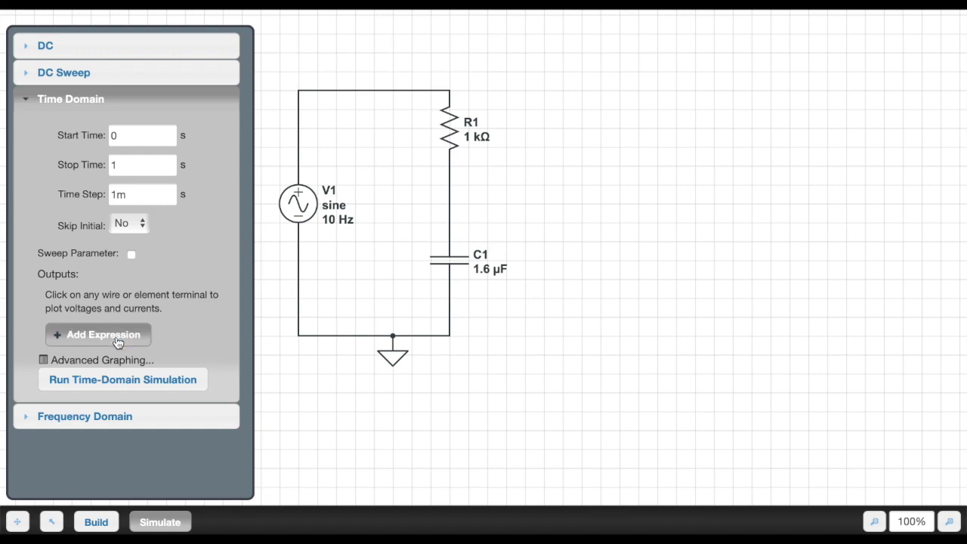
left_click(299, 166)
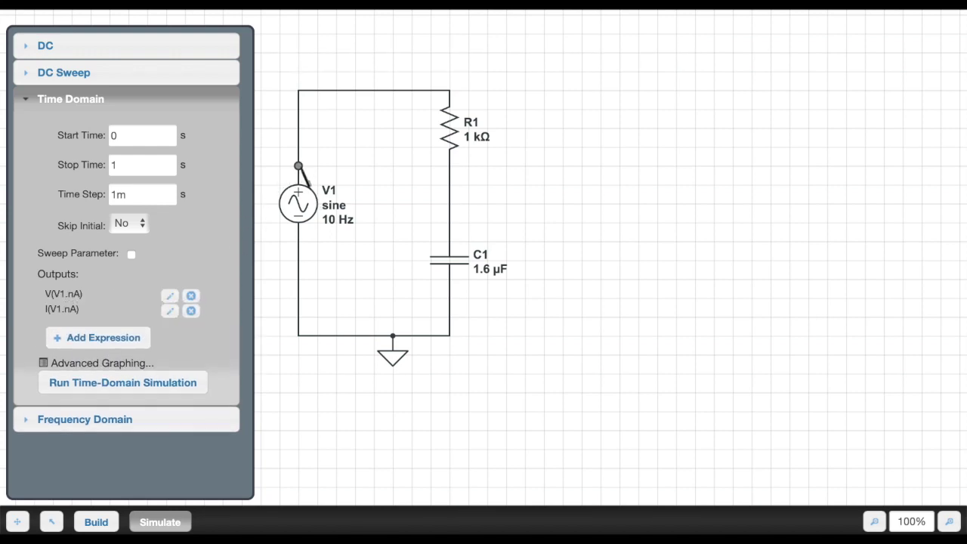
left_click(191, 312)
Step: Add V(C1.nA) as an output without its I(C1.nA) row, and run the time-domain simulation
left_click(121, 330)
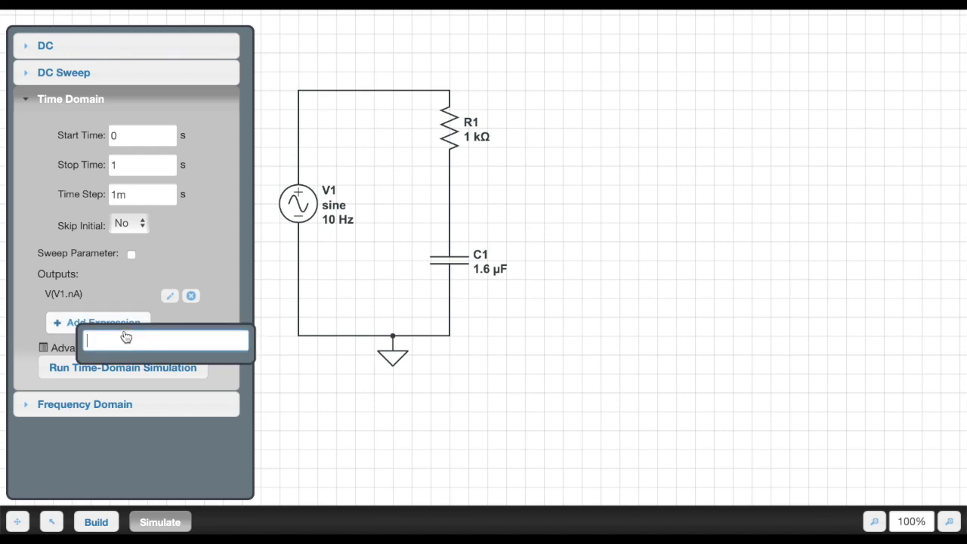
left_click(451, 224)
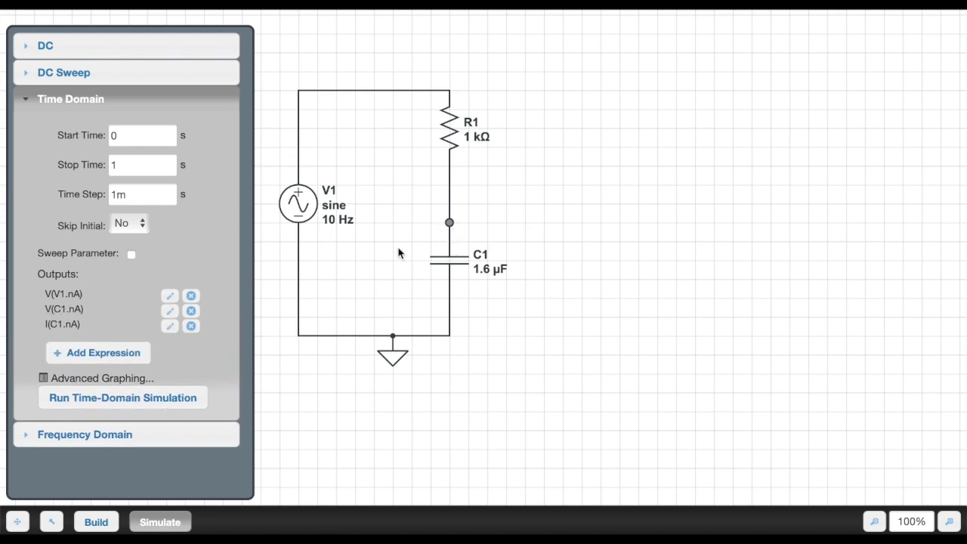
left_click(191, 326)
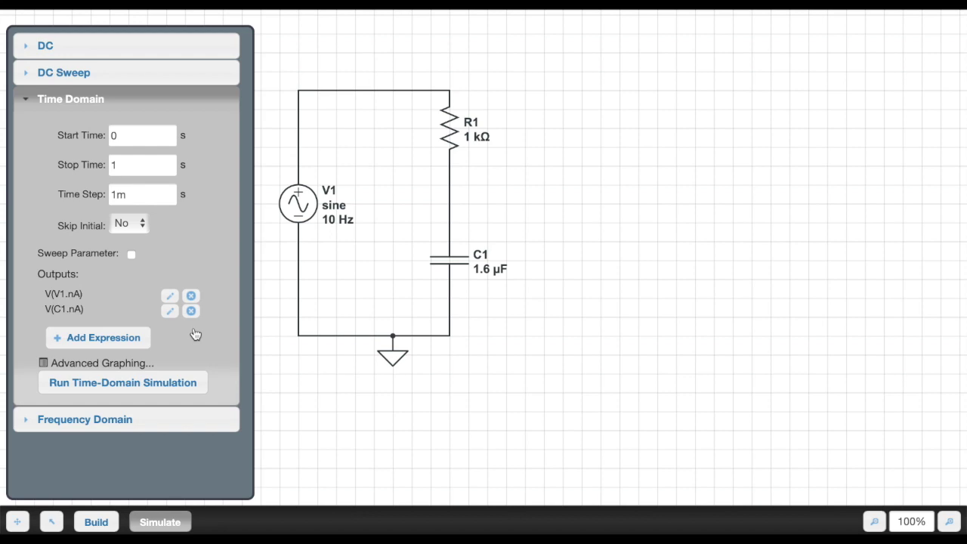
left_click(140, 136)
left_click(140, 384)
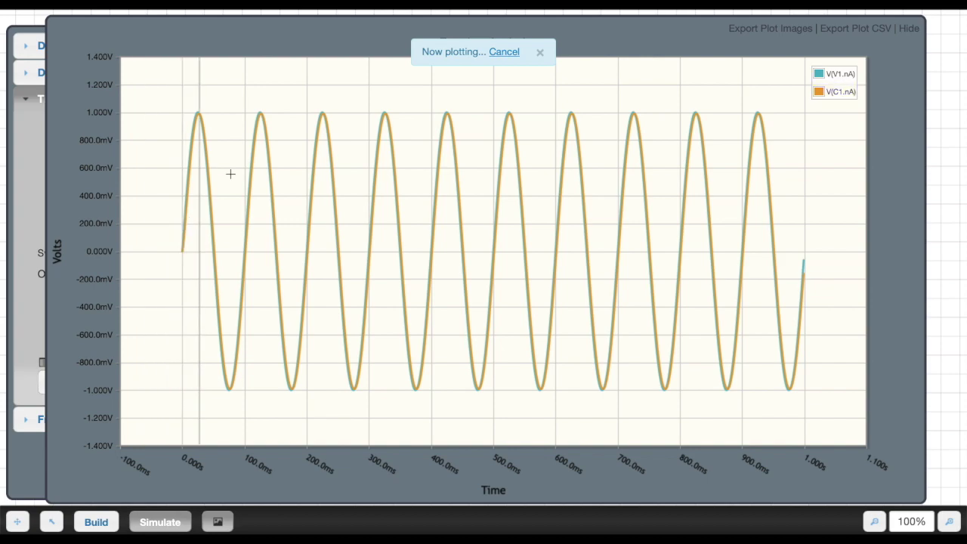
left_click_drag(226, 92, 335, 403)
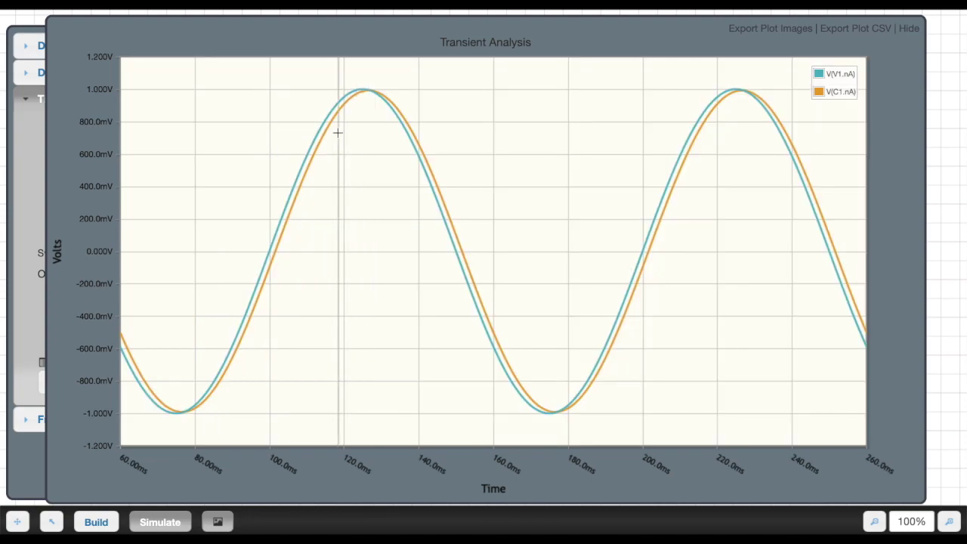
mouse_move(361, 90)
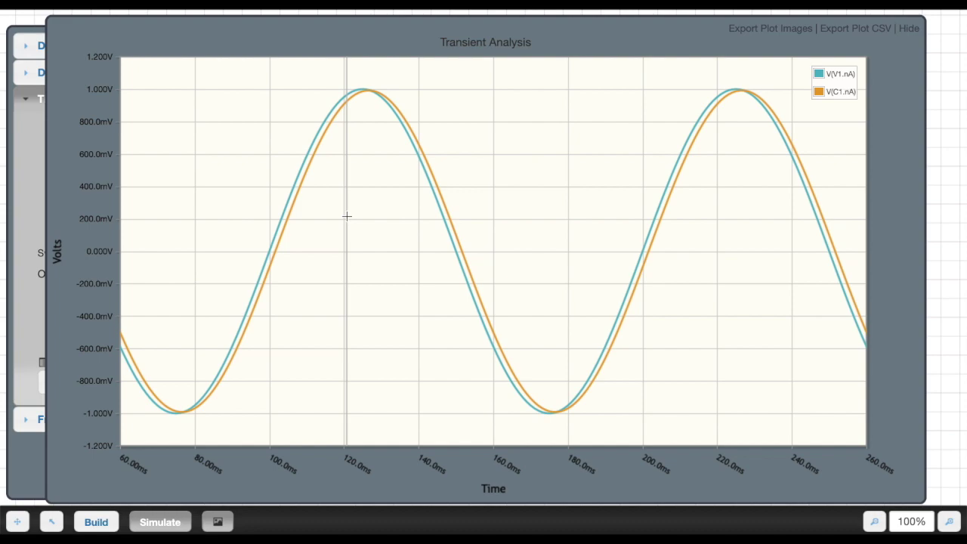
left_click_drag(334, 77, 410, 114)
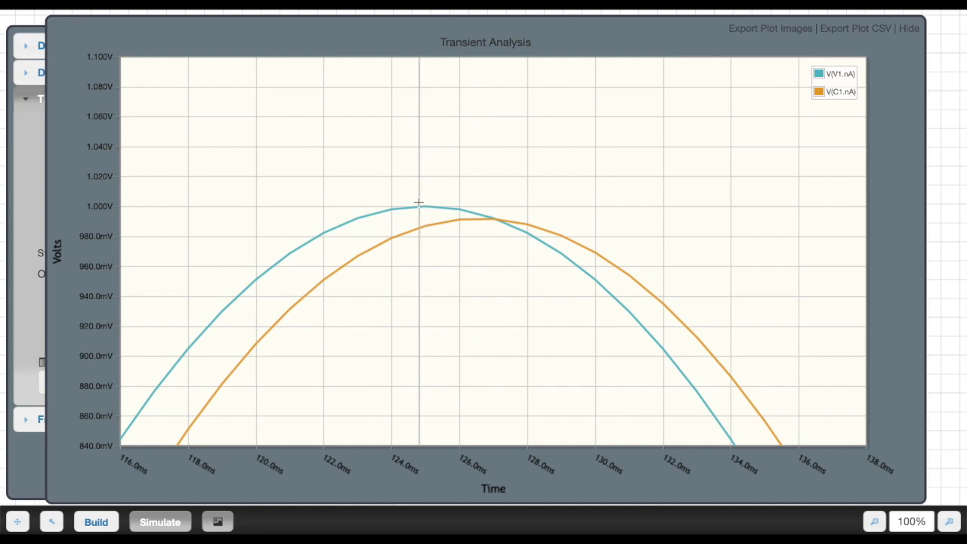
mouse_move(528, 224)
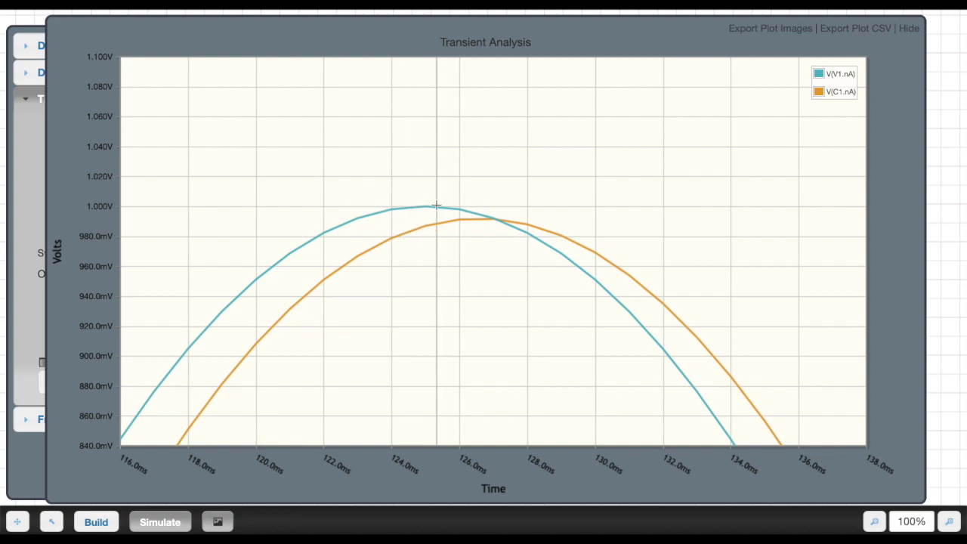
mouse_move(427, 205)
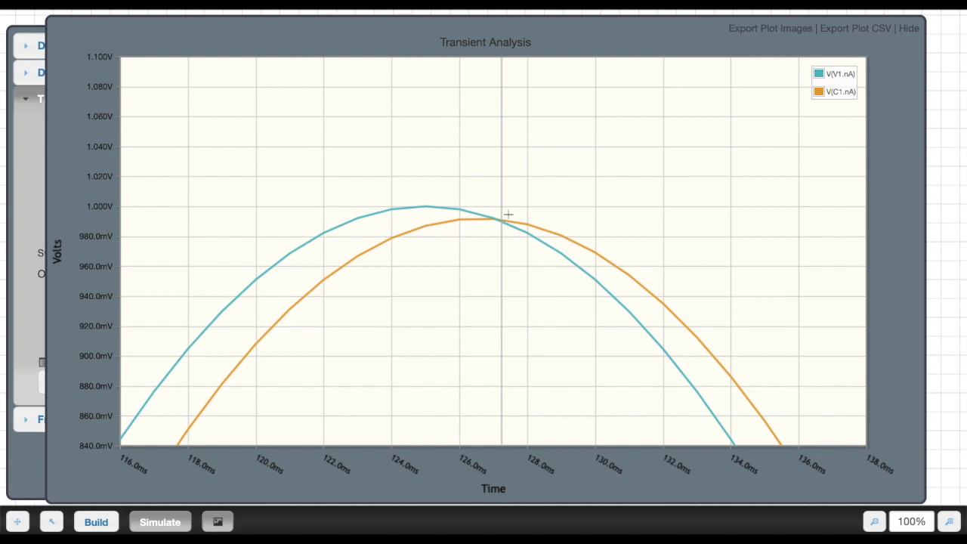
left_click(908, 30)
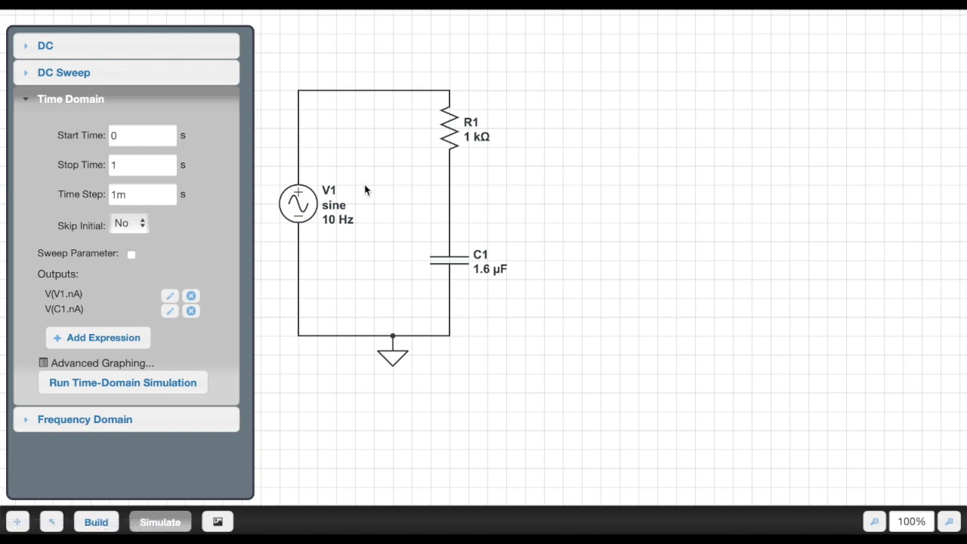
Step: Set source V1's frequency to 100 Hz
double_click(296, 216)
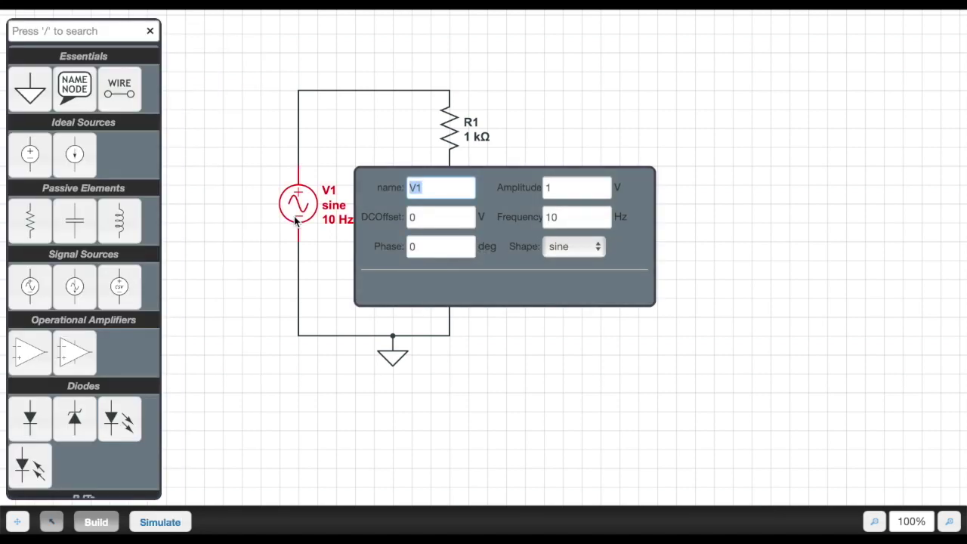
left_click(570, 217)
type("0")
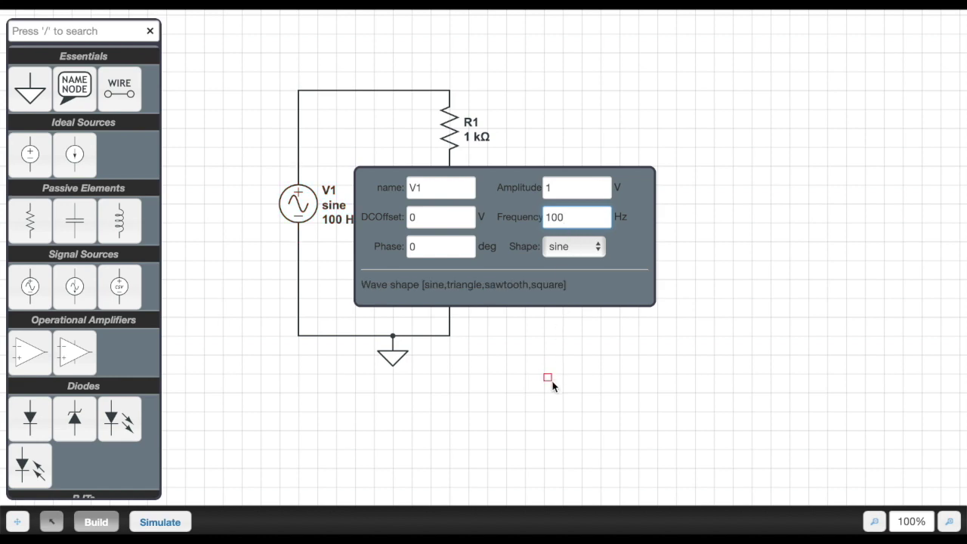
left_click(552, 386)
left_click(160, 522)
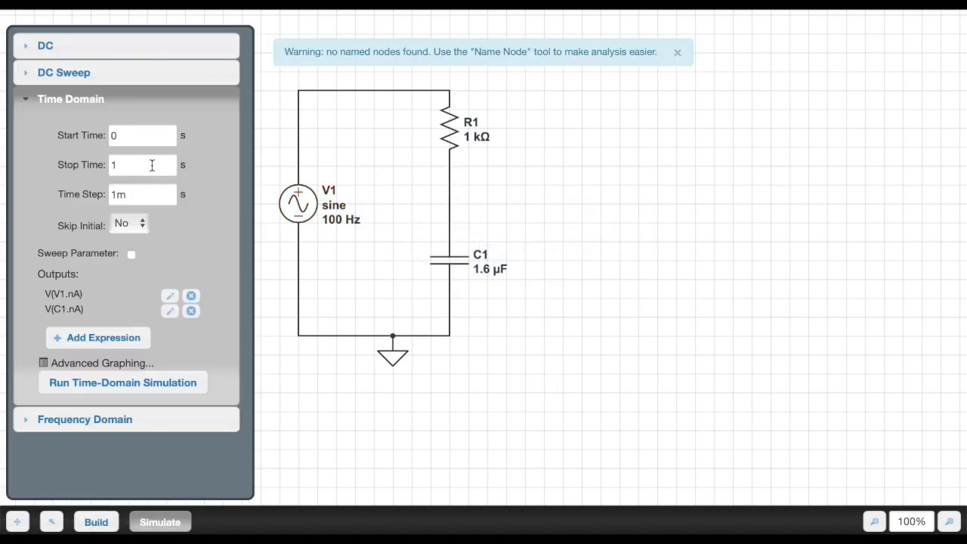
Step: Set Stop Time to 10/100 and Time Step to 1m, then run the time-domain simulation
left_click_drag(142, 166, 79, 167)
type("10/100")
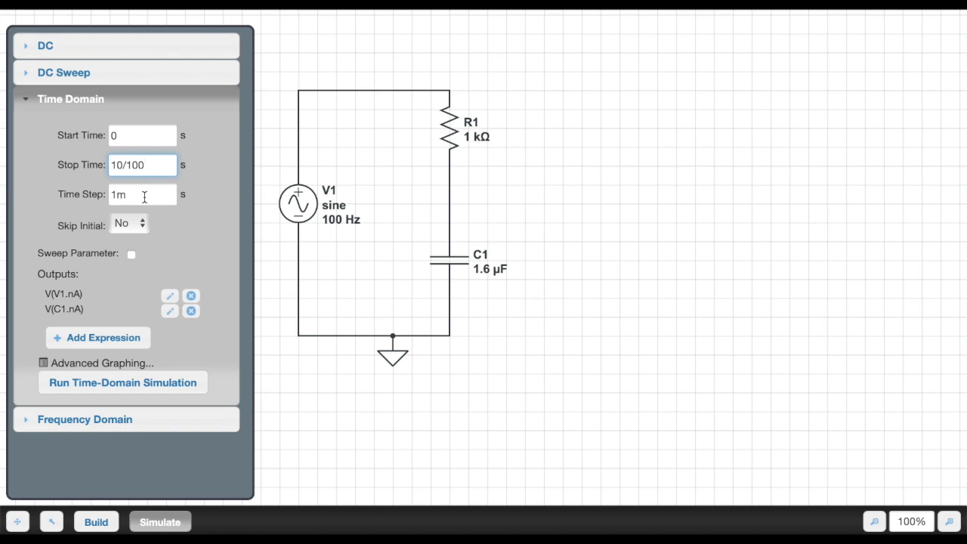
double_click(145, 197)
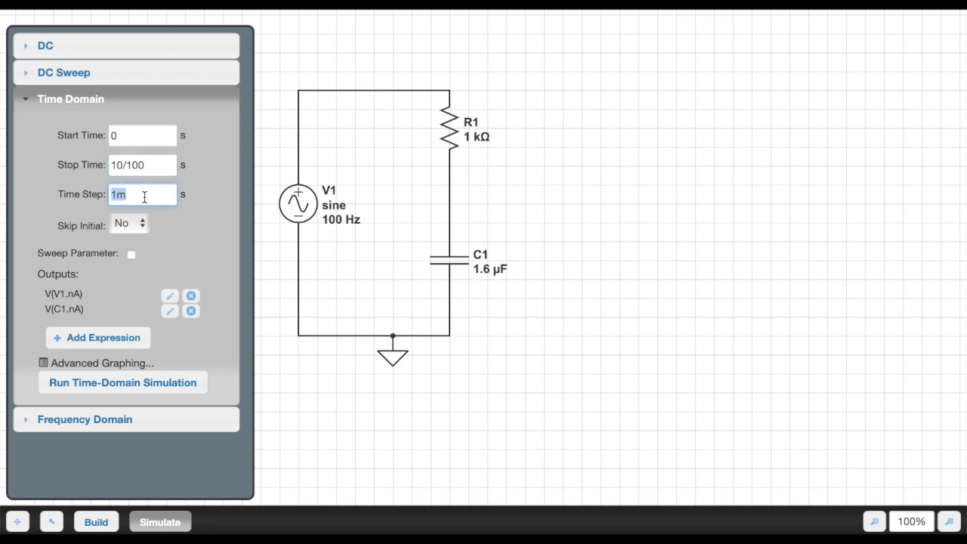
type("1m")
left_click(130, 379)
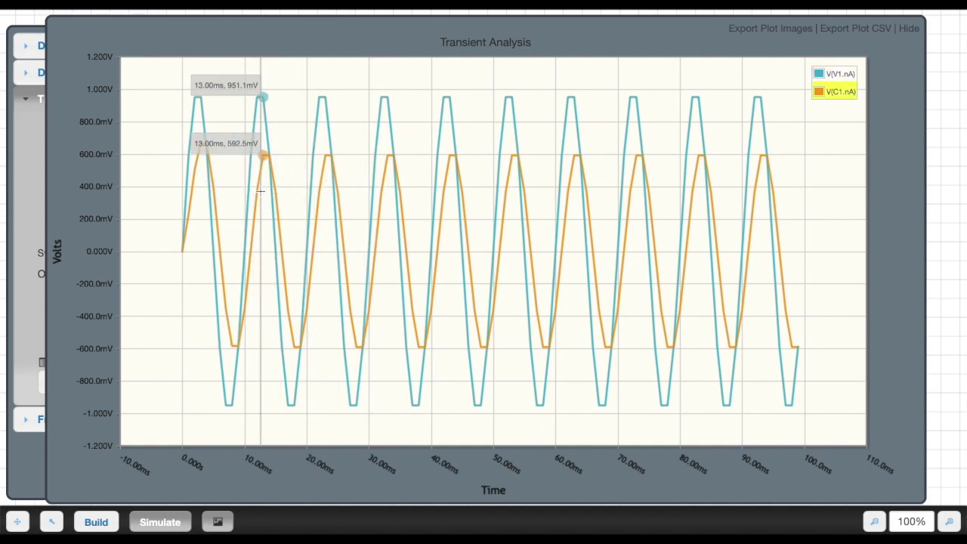
Step: Close the 100 Hz transient plot
left_click(910, 30)
Step: Rerun with a 1u time step and zoom onto the peak between 17 and 31 ms
left_click_drag(142, 195, 68, 195)
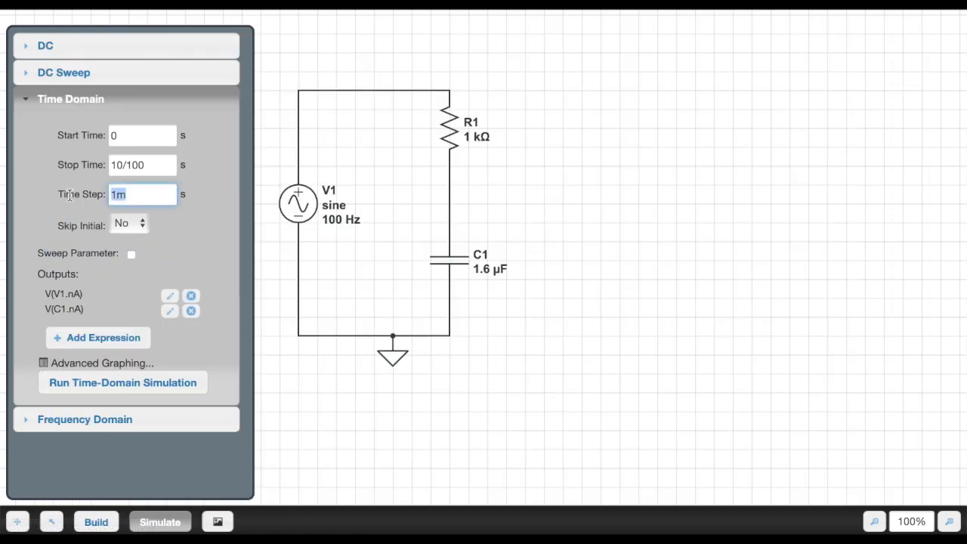
type("1u")
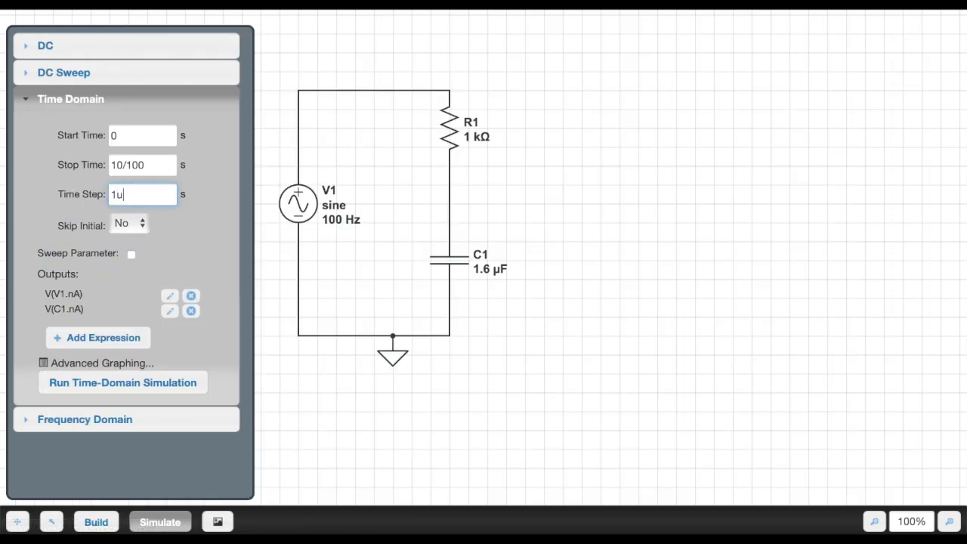
left_click(112, 382)
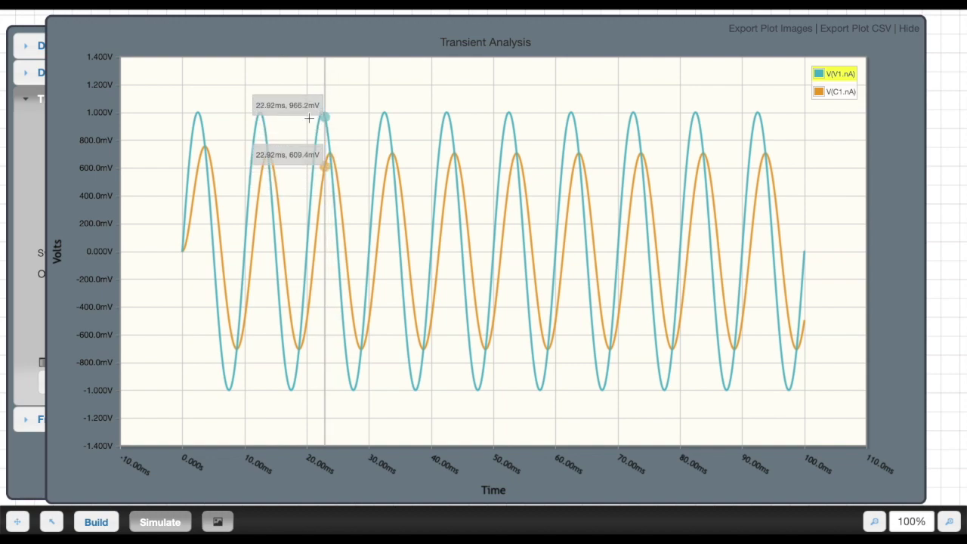
left_click_drag(291, 91, 369, 186)
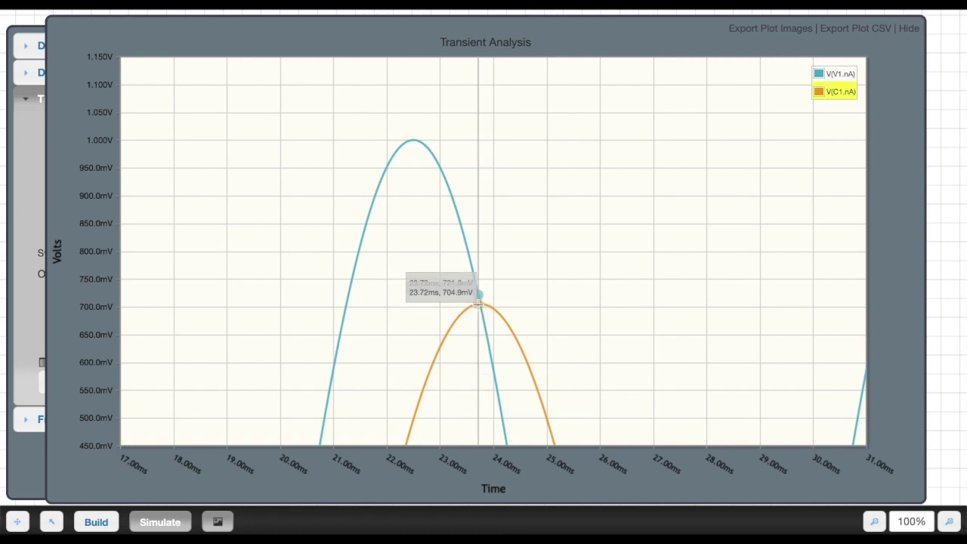
Step: Zoom tightly on the capacitor peak near 23.8 ms, then Reset Zoom to the full 0–100 ms view
left_click_drag(458, 289, 511, 320)
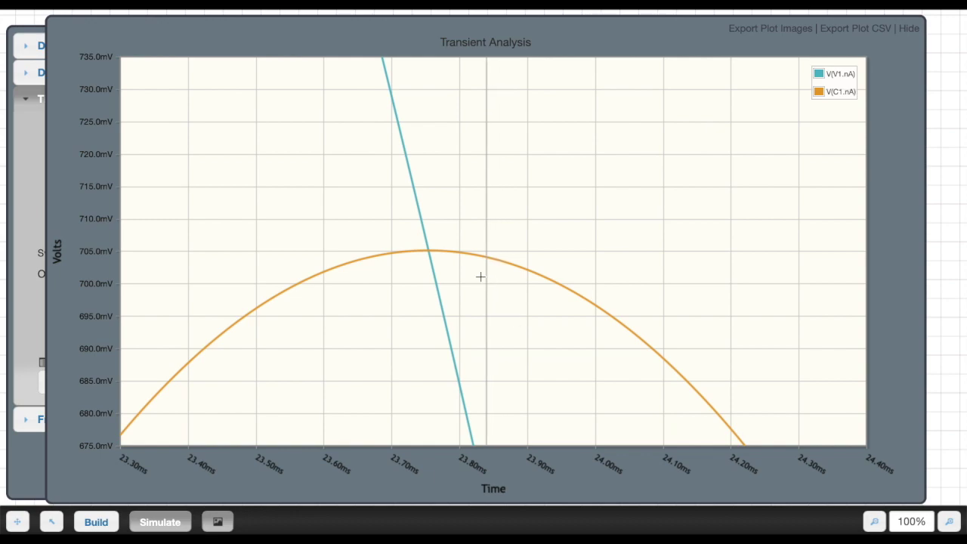
mouse_move(427, 249)
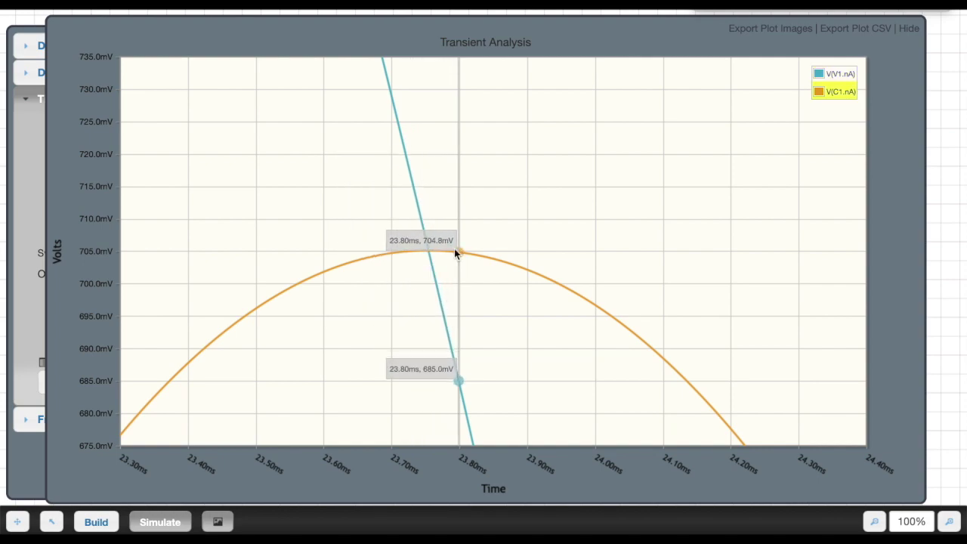
right_click(496, 173)
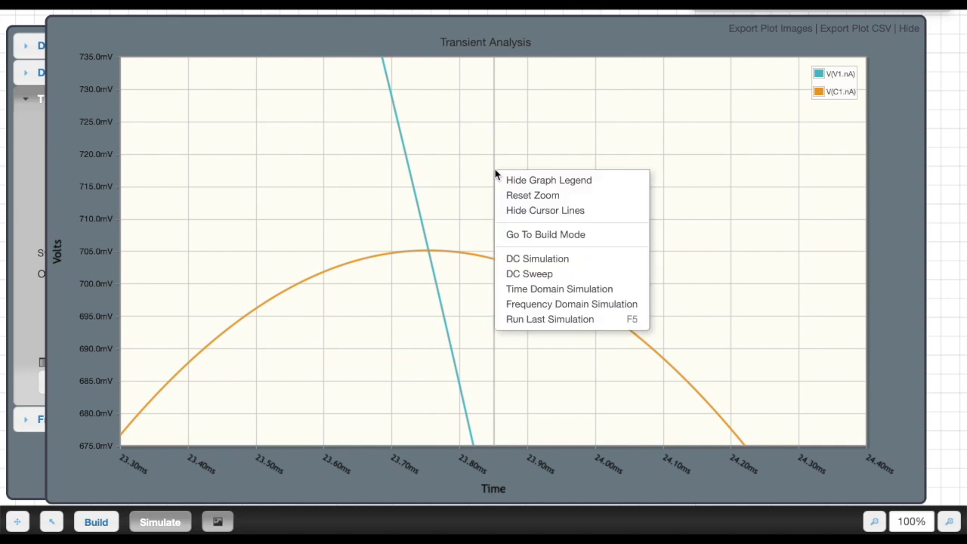
left_click(535, 196)
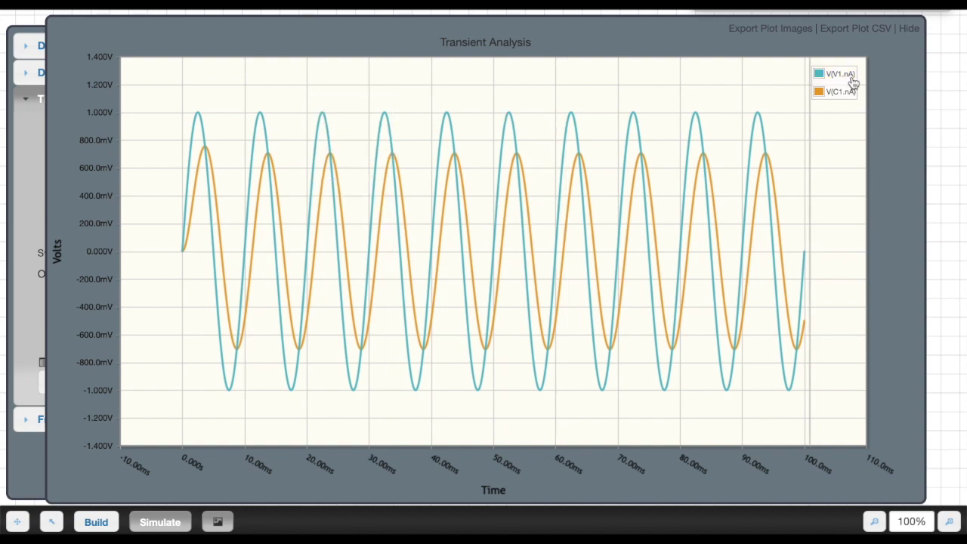
Step: Change source V1's amplitude to 2 V
left_click(908, 30)
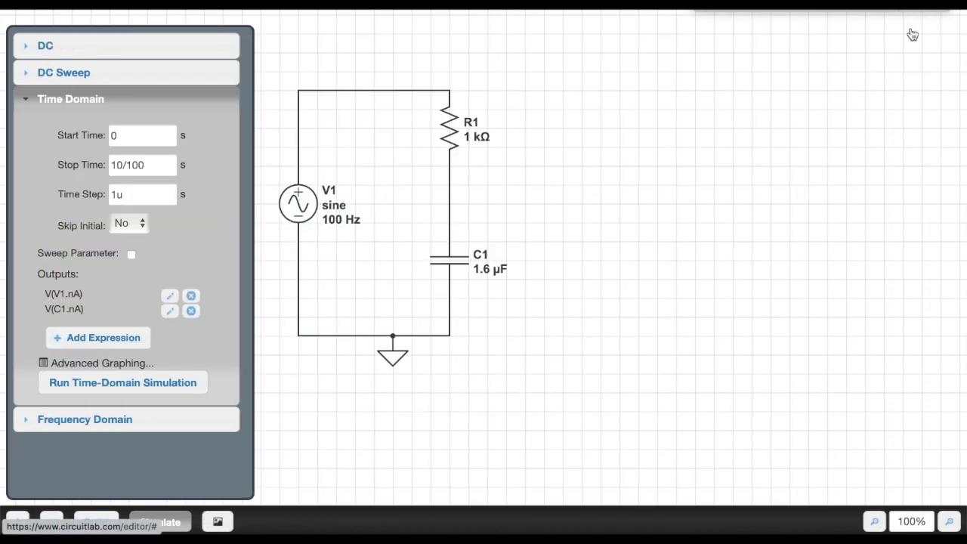
double_click(301, 210)
left_click(579, 187)
key("BackSpace")
type("2")
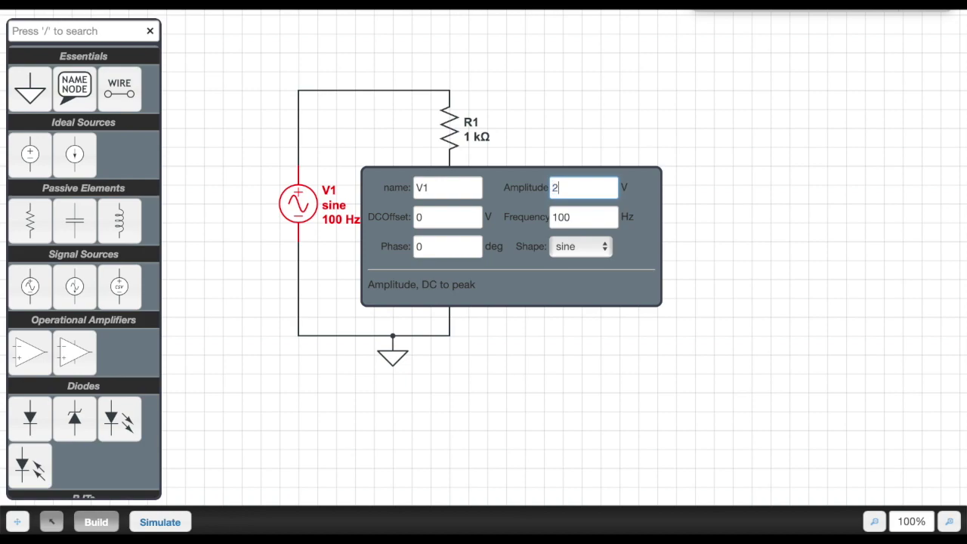
left_click(586, 122)
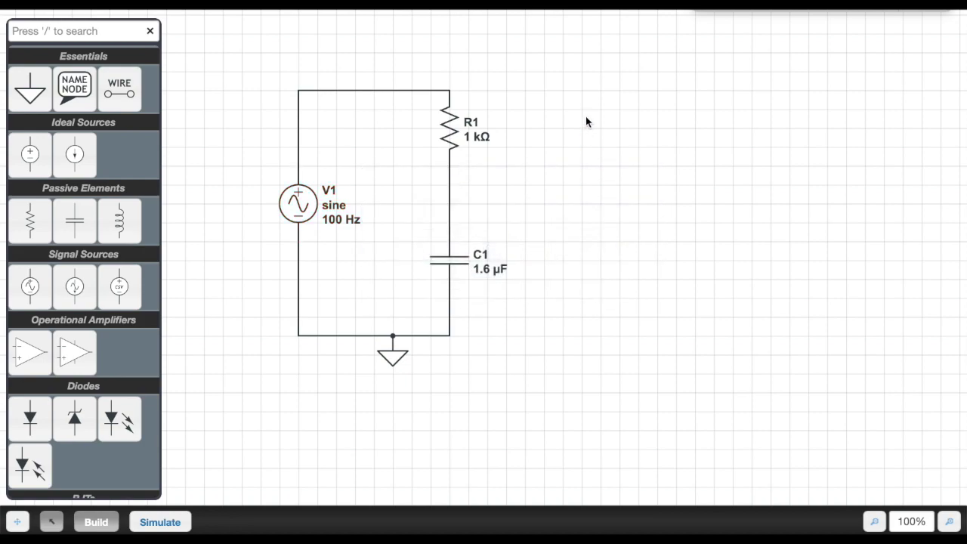
Step: Run the 2 V transient, zoom on the 16–32 ms peak, reset zoom, and close the plot
left_click(161, 522)
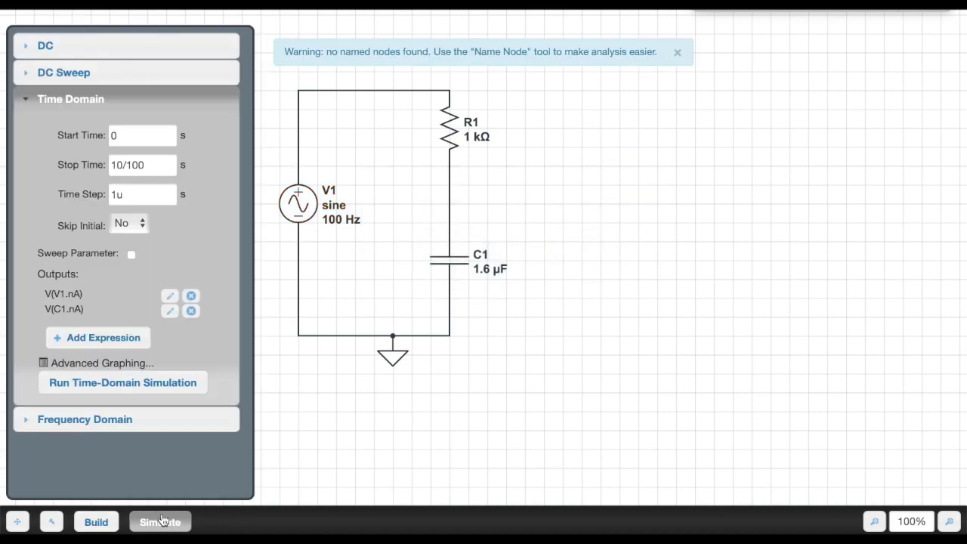
left_click(136, 383)
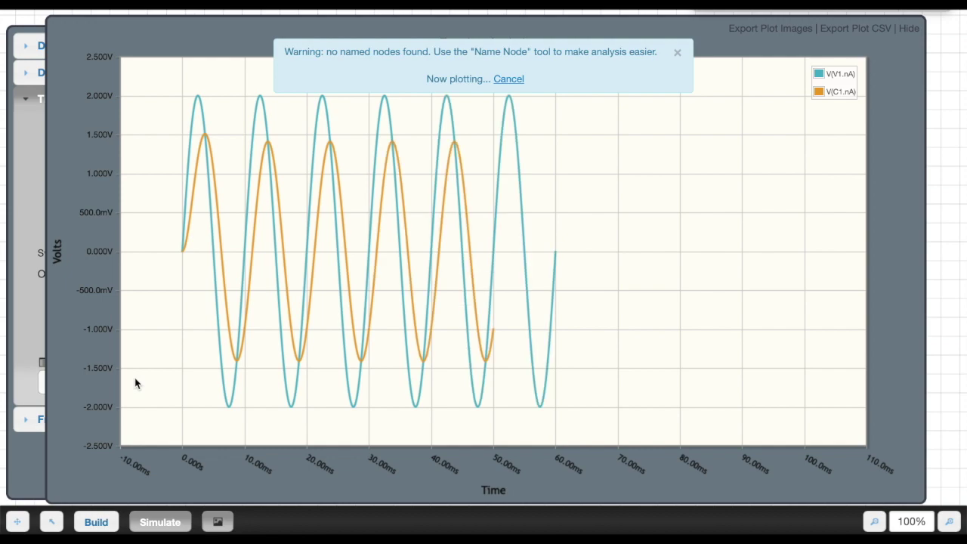
left_click_drag(292, 85, 378, 168)
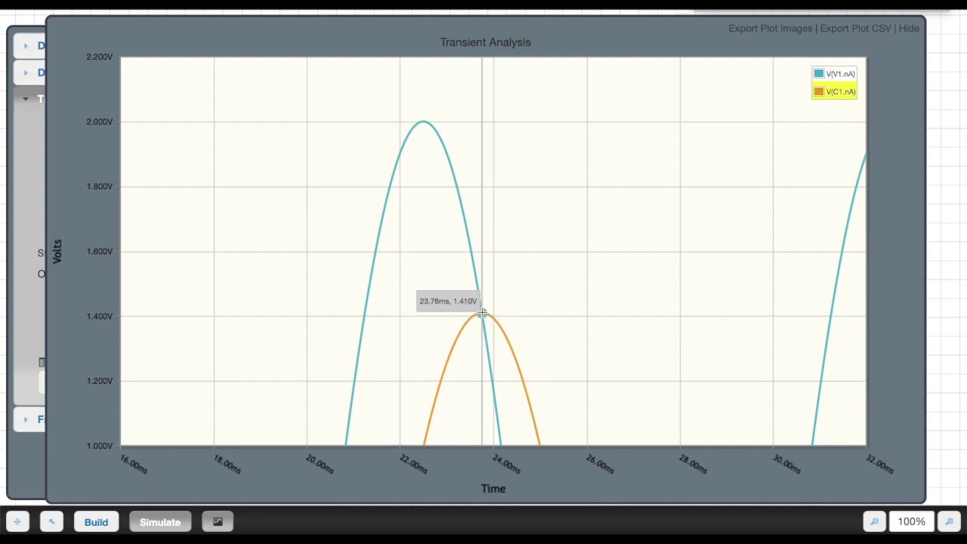
right_click(321, 331)
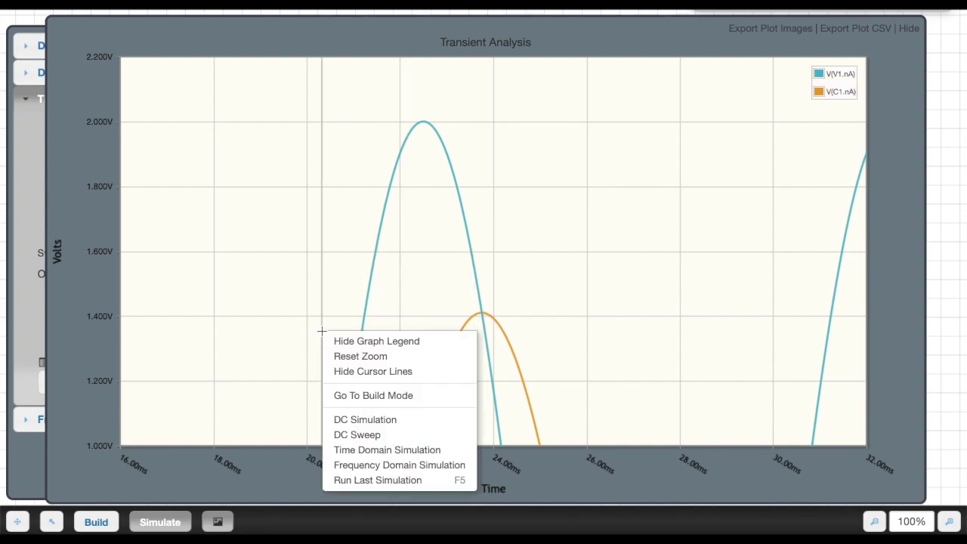
left_click(352, 357)
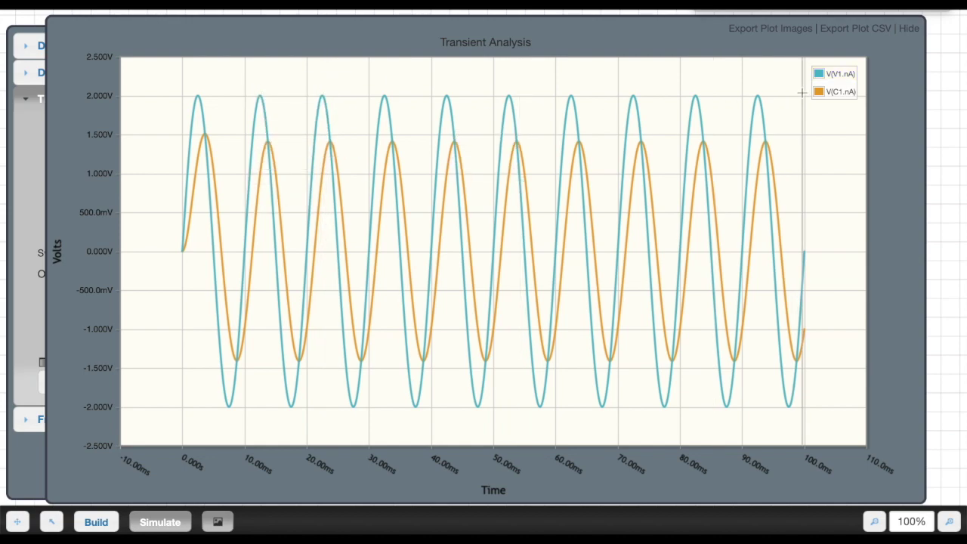
left_click(911, 30)
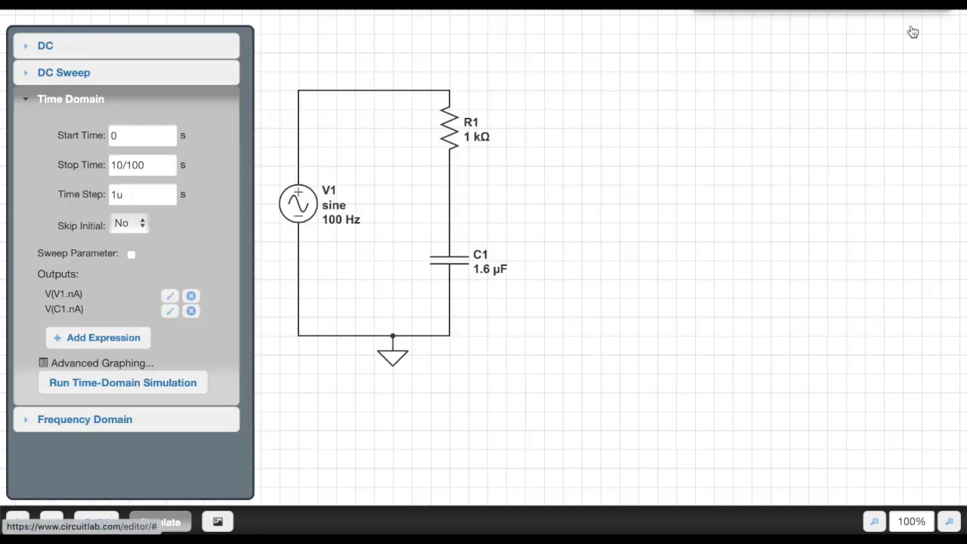
Step: Replace the frequency-domain outputs with C1's voltage outputs, deleting its current dB and phase rows
left_click(98, 419)
left_click(191, 319)
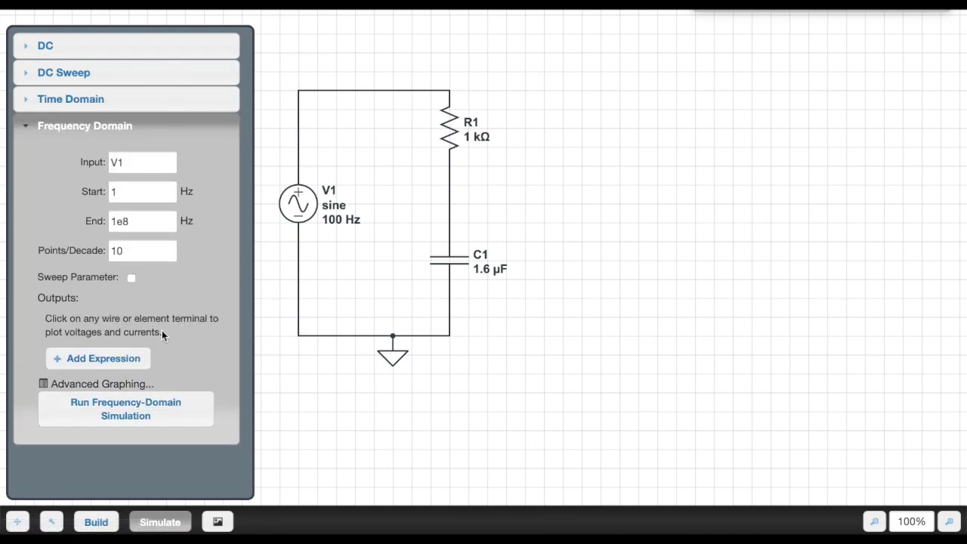
left_click(112, 357)
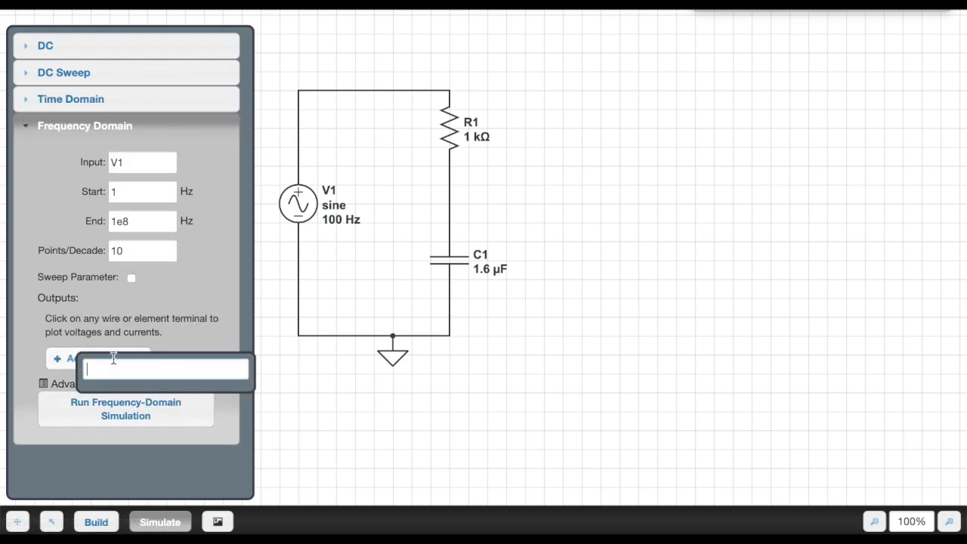
left_click(451, 228)
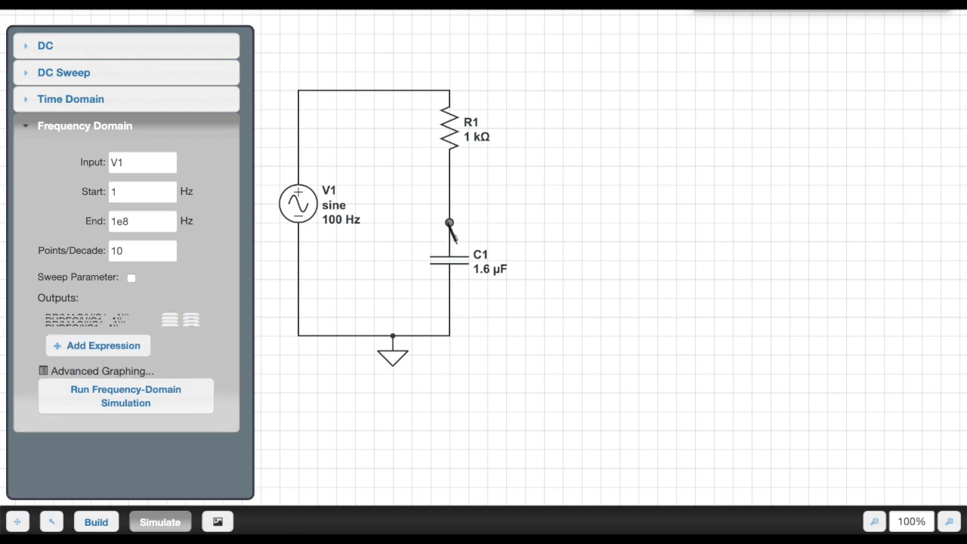
left_click(191, 348)
left_click(193, 355)
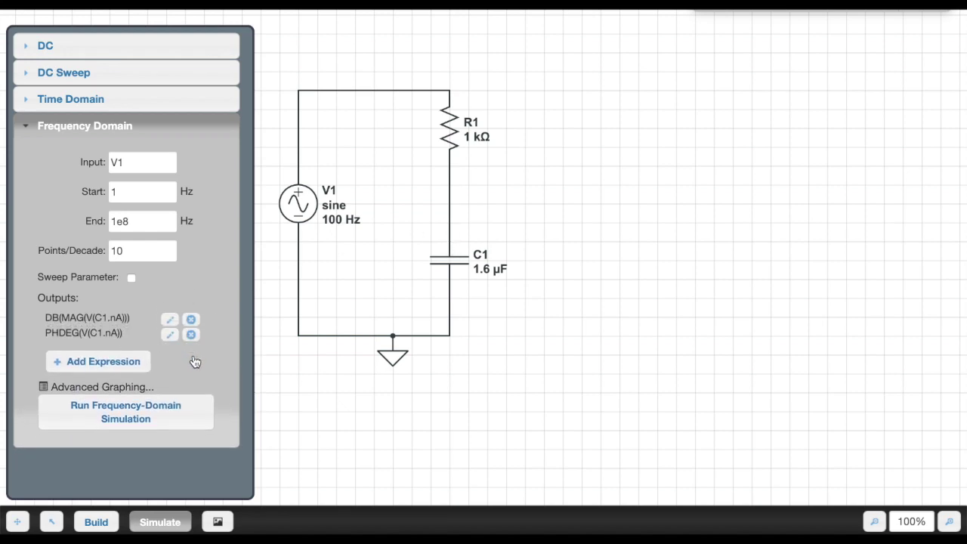
Step: Remove the DB prefix from the magnitude output, then run the sweep reading −45° and 705.2 mV at 100 Hz
left_click(170, 318)
left_click_drag(119, 331, 38, 330)
key("BackSpace")
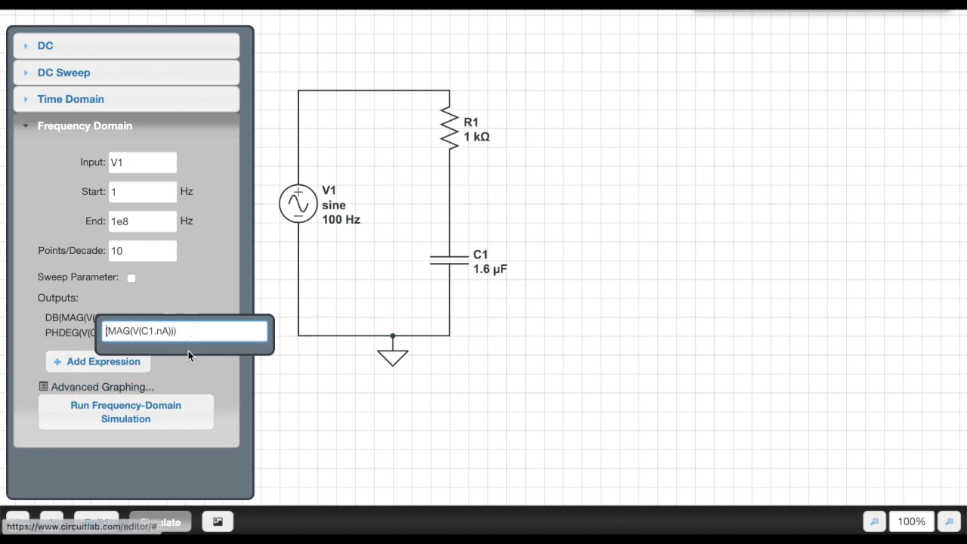
left_click(210, 296)
left_click(136, 423)
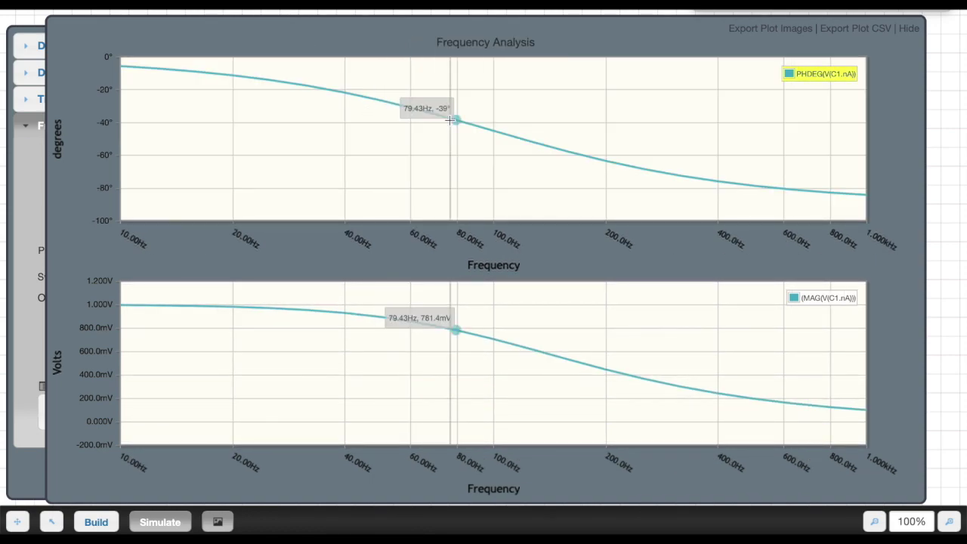
mouse_move(493, 131)
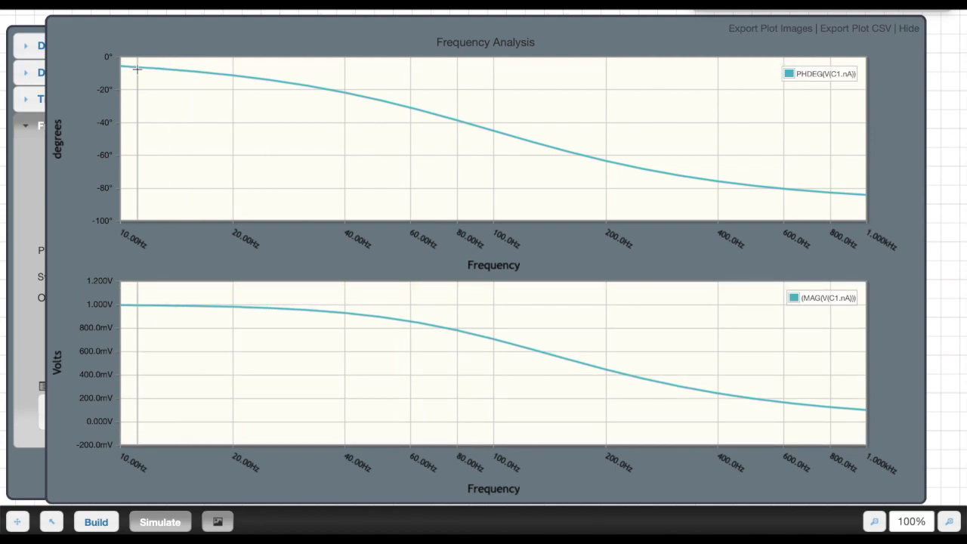
left_click(907, 28)
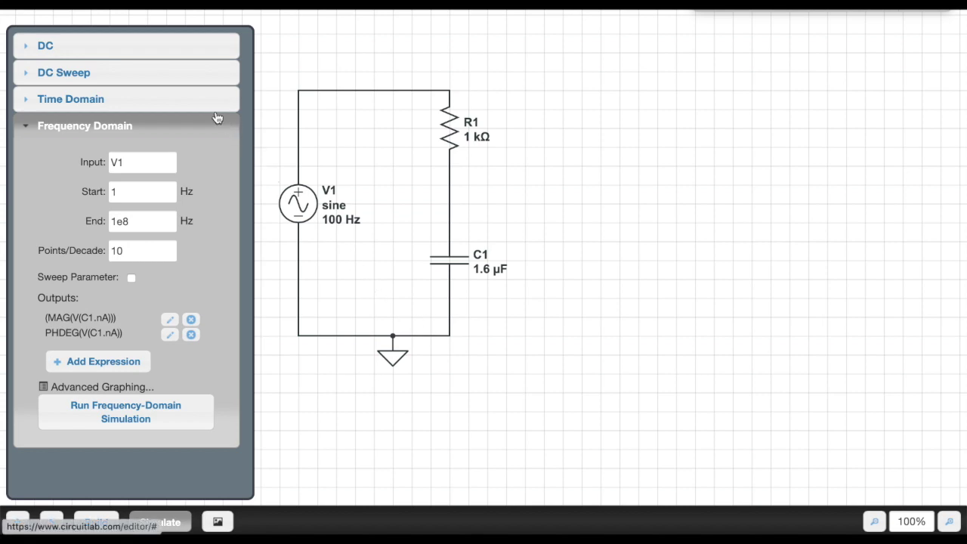
Step: Change source V1's frequency to 10 kHz
left_click(189, 97)
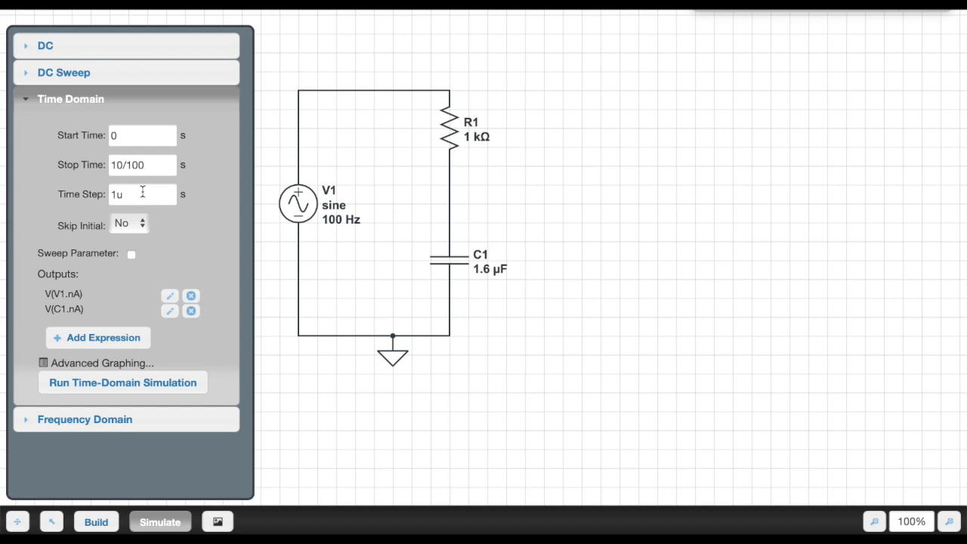
double_click(308, 209)
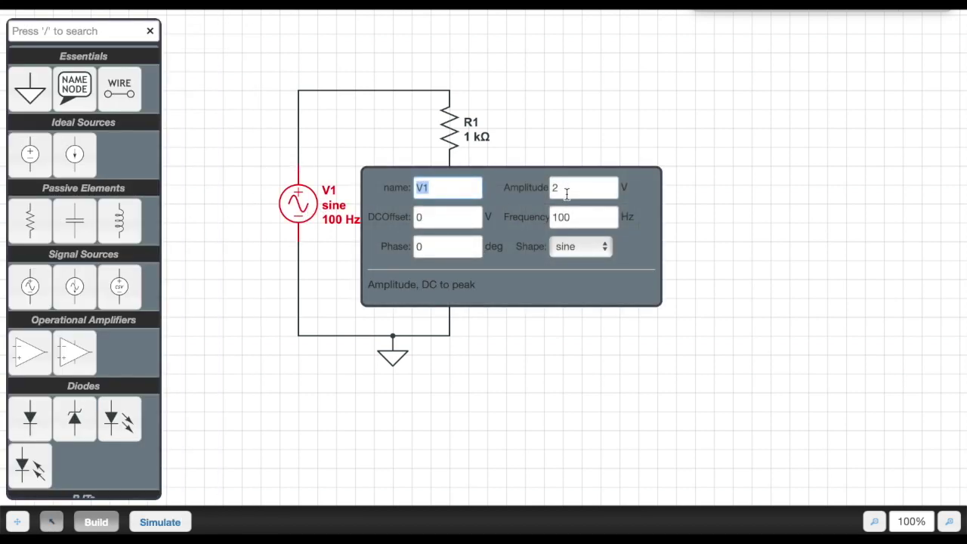
left_click(565, 217)
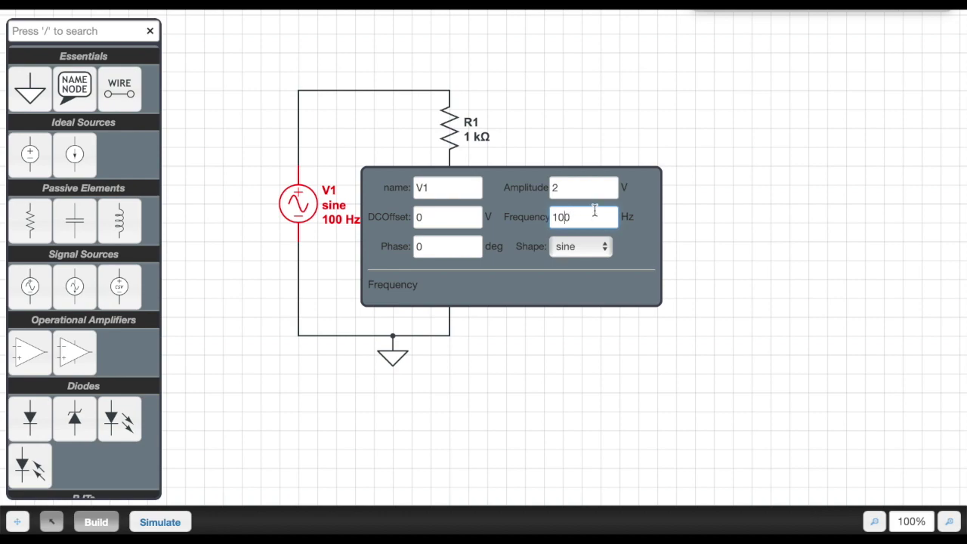
key("BackSpace")
type("k")
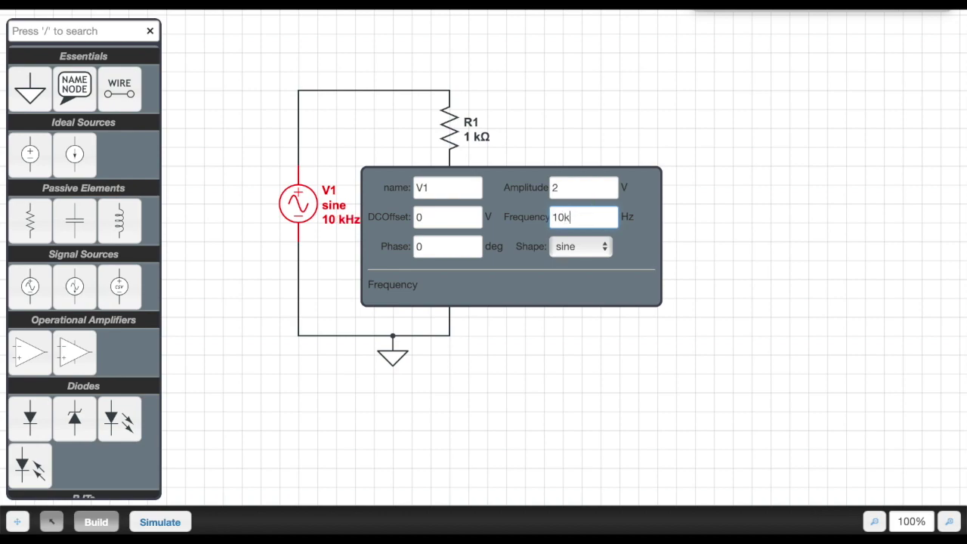
left_click(579, 372)
Step: Set the time-domain Stop Time to 10/10000 s
left_click(160, 522)
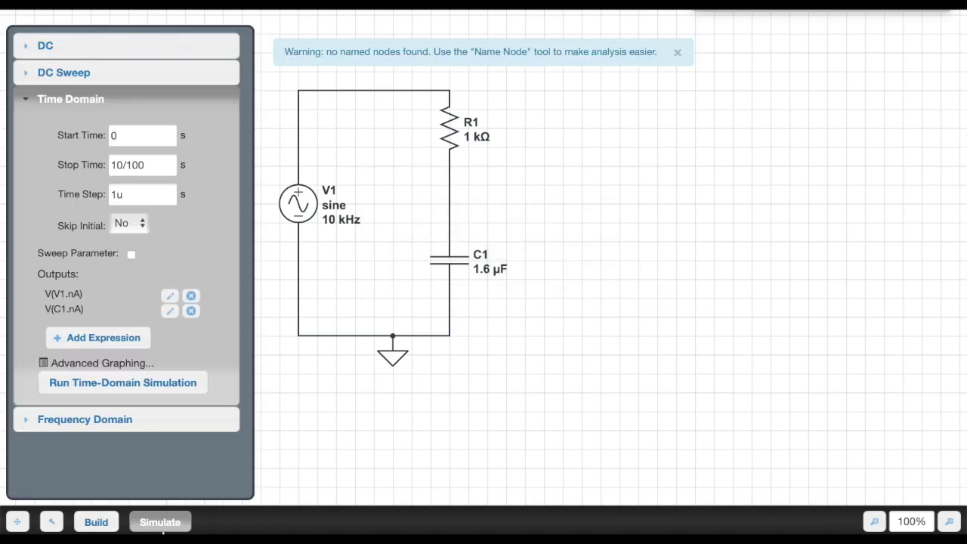
left_click(150, 165)
type("000")
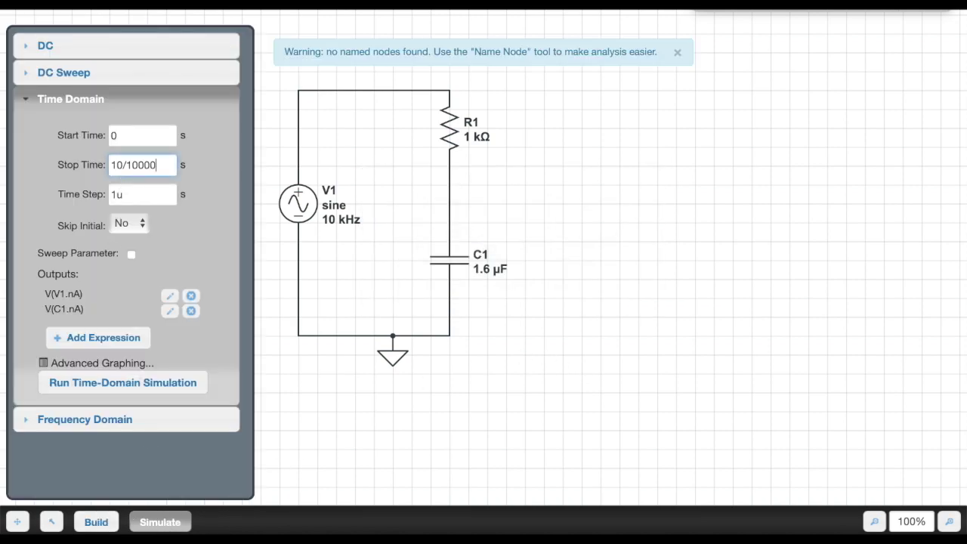
Step: Run the 10 kHz transient simulation, zoom into the first ~120 µs to read about 39 mV, then close the plot
left_click(125, 391)
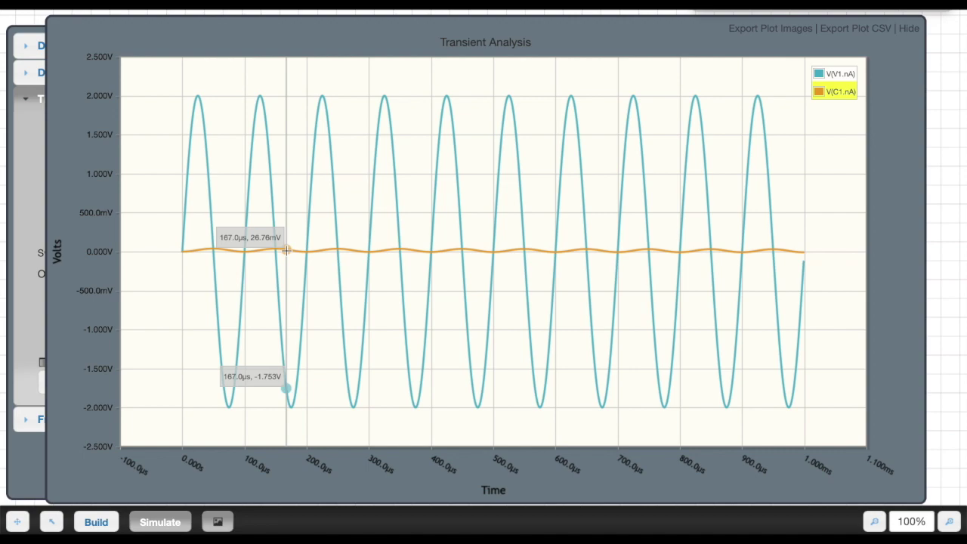
left_click_drag(162, 234, 249, 263)
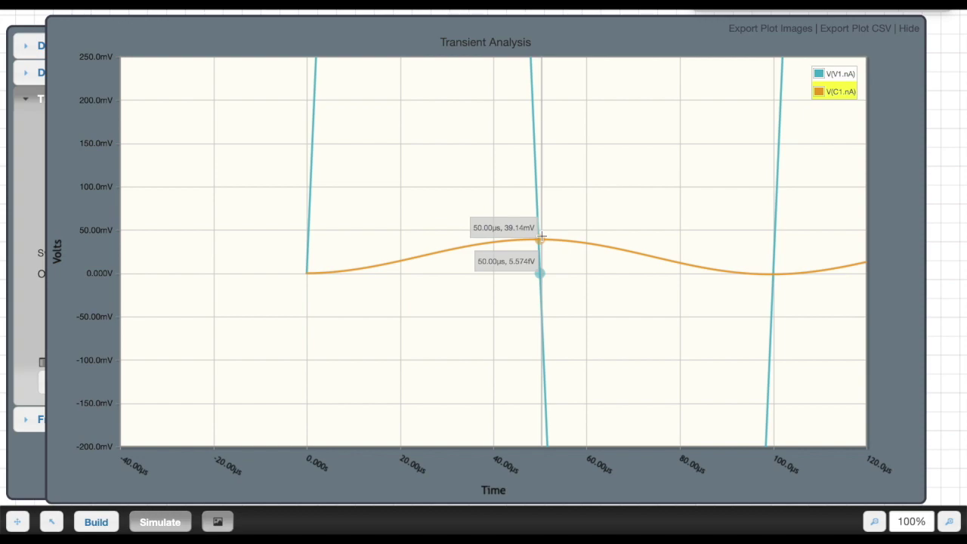
left_click(906, 29)
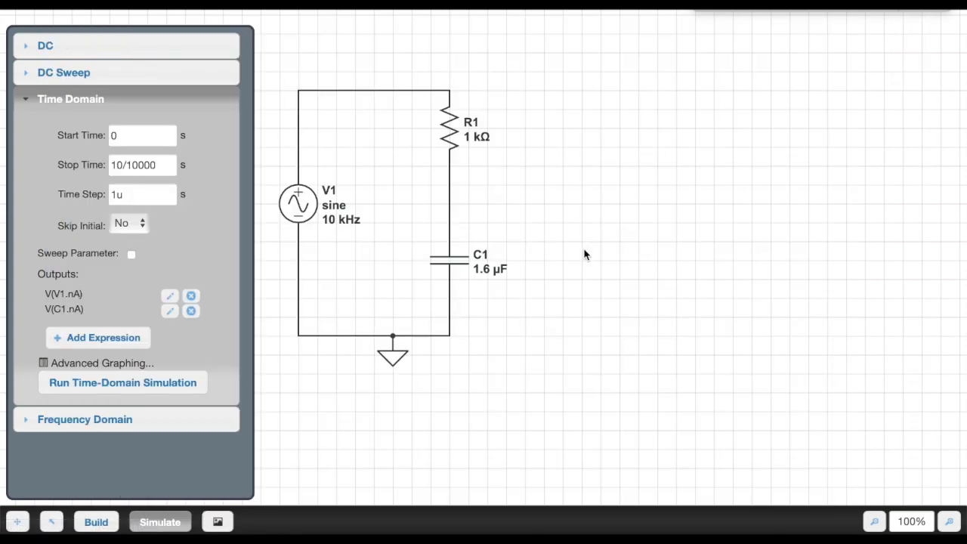